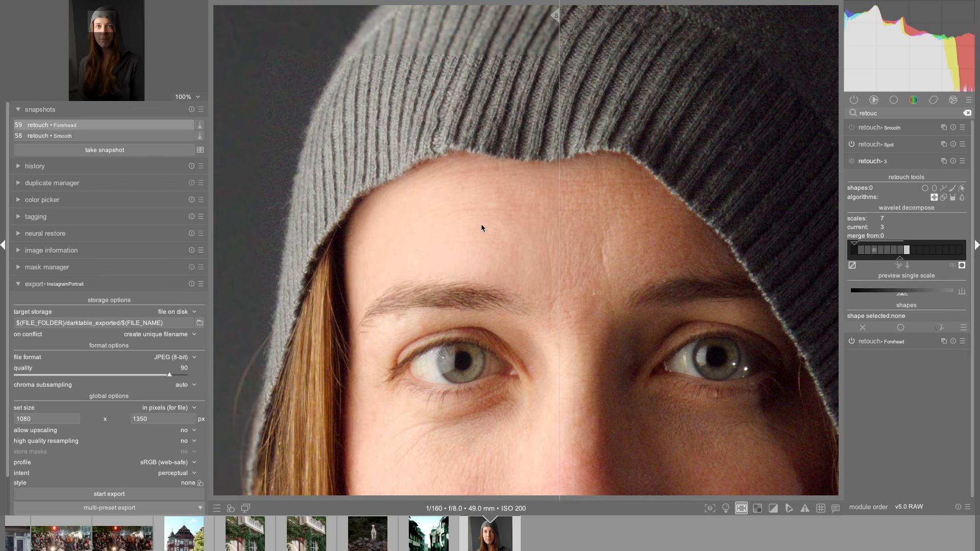
# - Reset the parameters of the retouch 3 instance and return to the normal image view without wavelet scale display or snapshot comparison
pyautogui.click(851, 342)
pyautogui.click(851, 342)
pyautogui.click(952, 162)
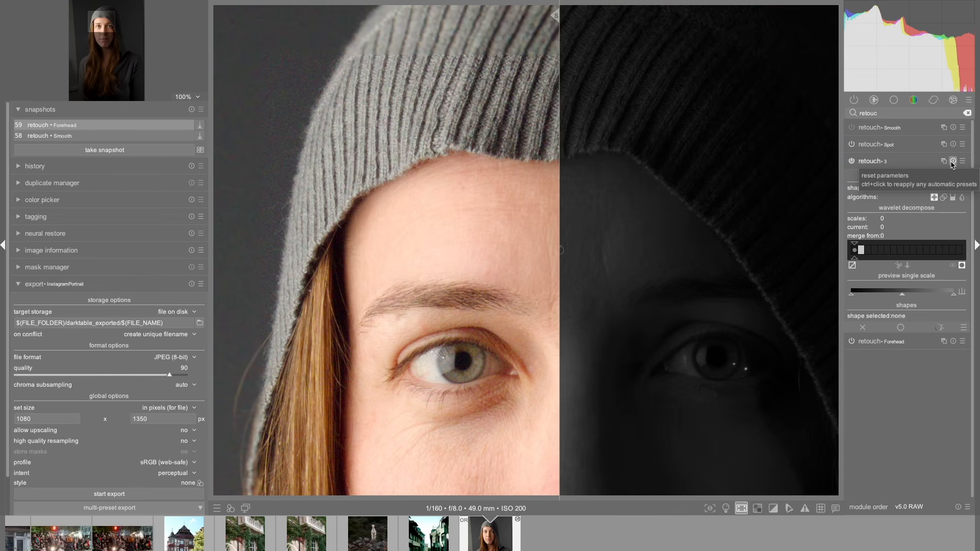
pyautogui.click(852, 266)
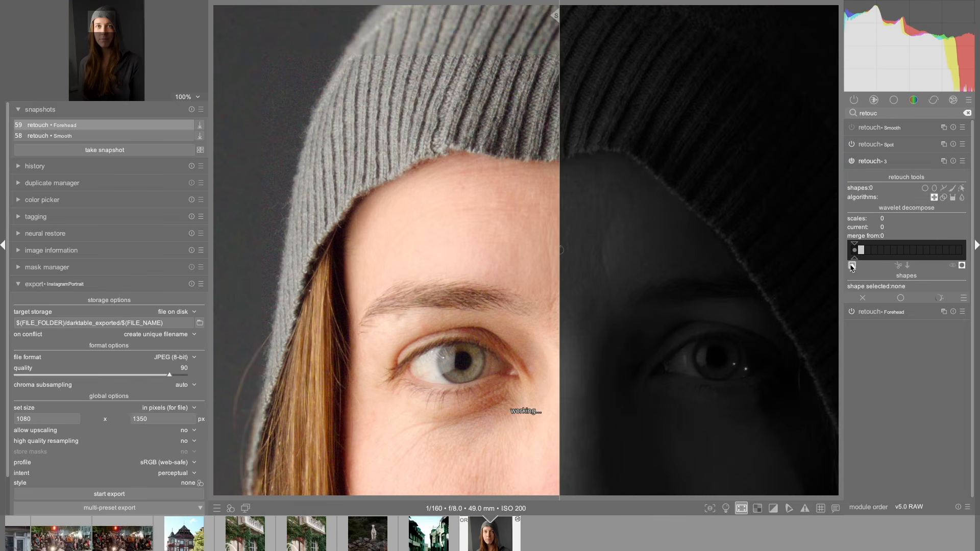
pyautogui.click(961, 265)
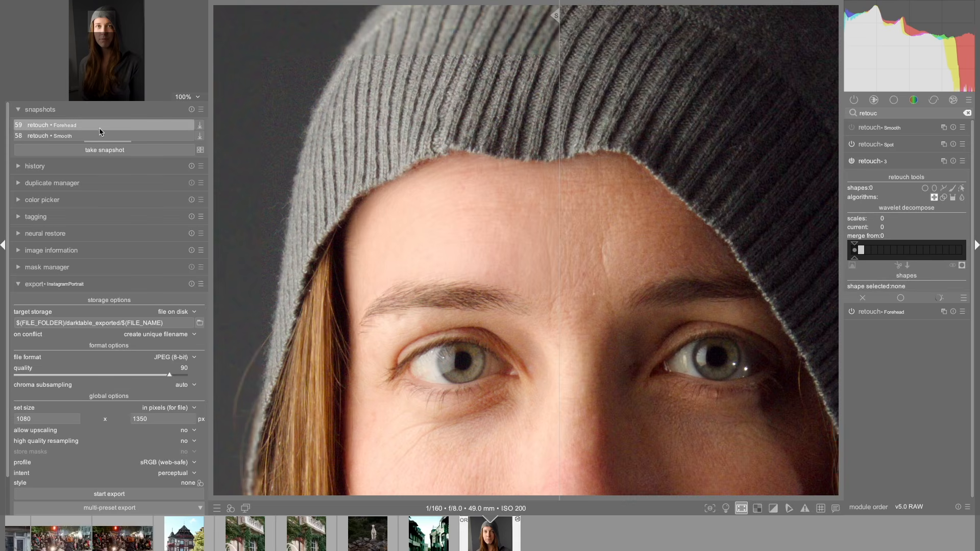
pyautogui.click(82, 127)
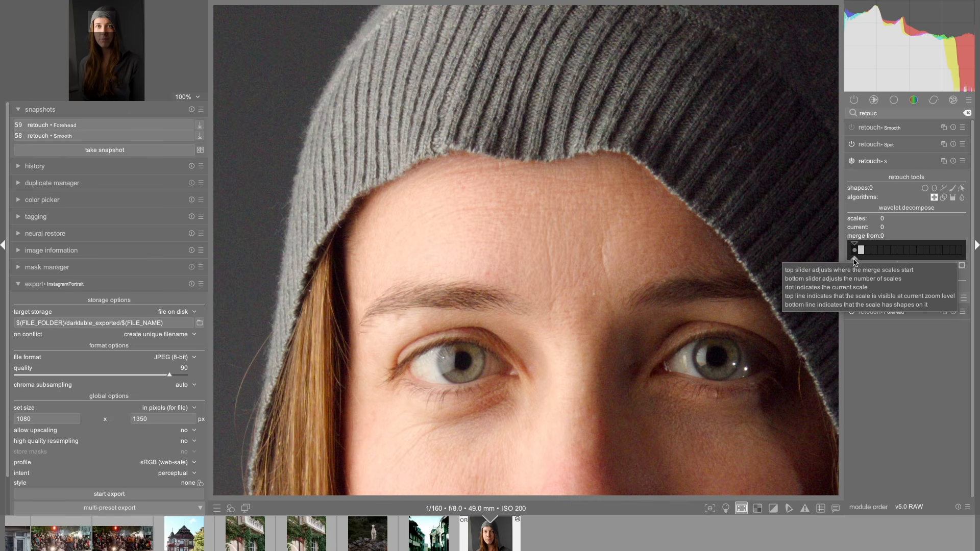
# - Set the retouch 3 wavelet decomposition to 7 scales and make scale 1 the current scale
pyautogui.moveTo(855, 259); pyautogui.dragTo(899, 262)
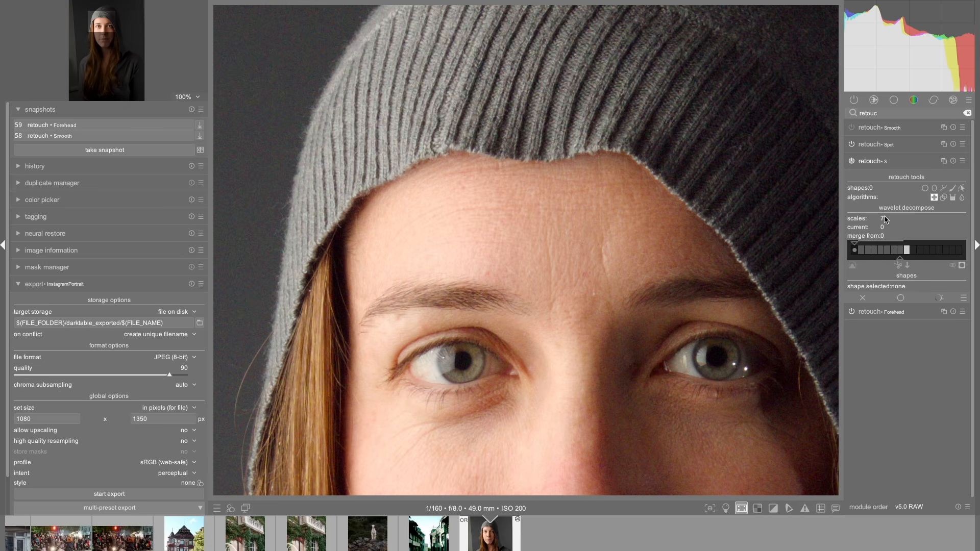
pyautogui.click(862, 250)
pyautogui.click(907, 250)
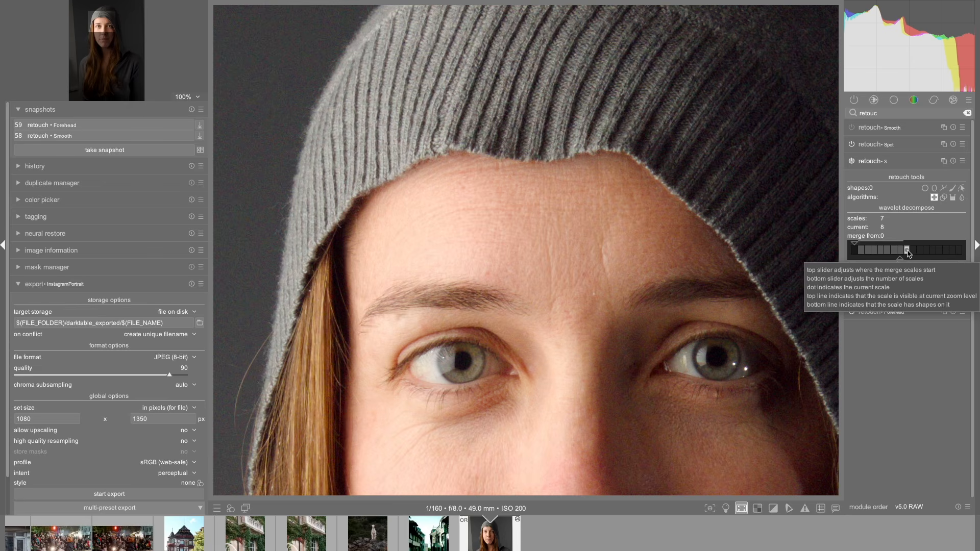
pyautogui.click(862, 250)
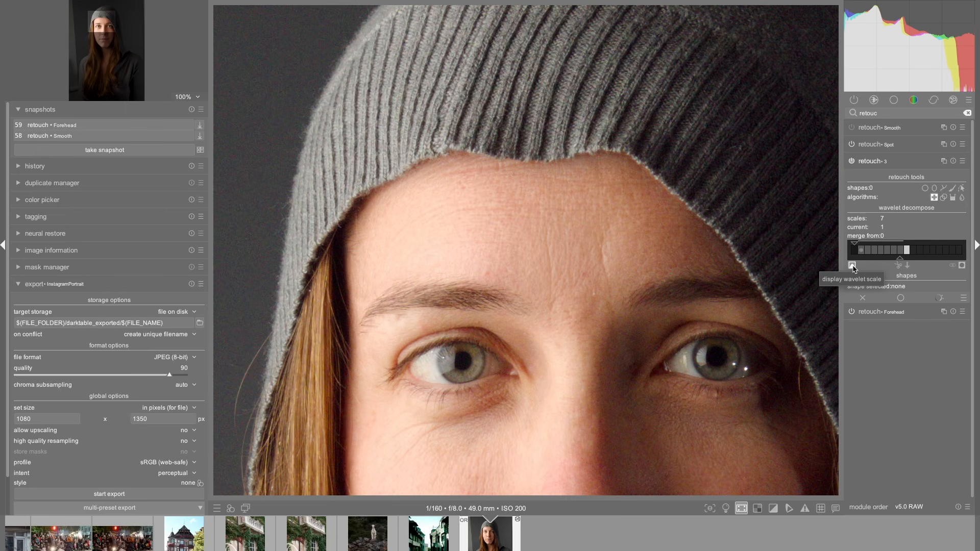
# - Display wavelet scale 1 on its own and adjust its preview levels automatically and by hand
pyautogui.click(852, 265)
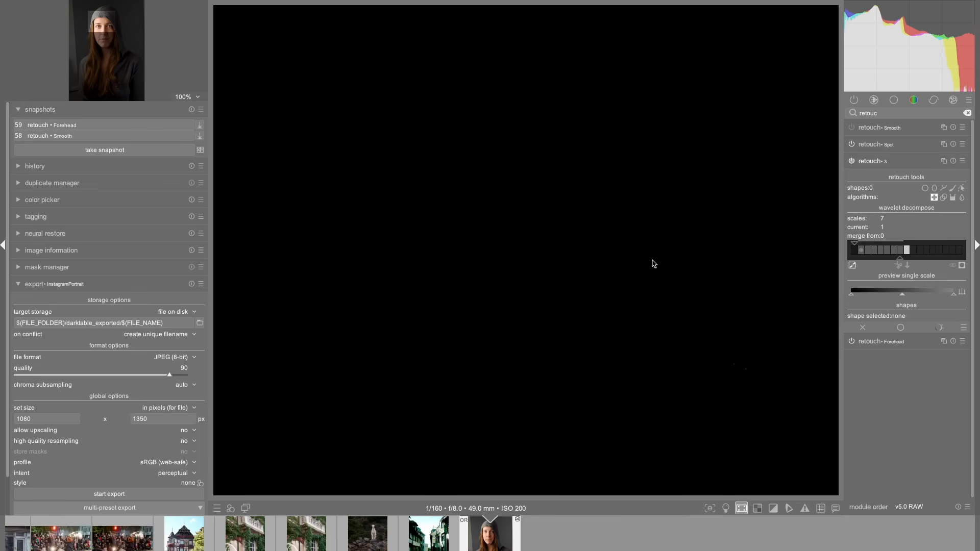
pyautogui.click(960, 292)
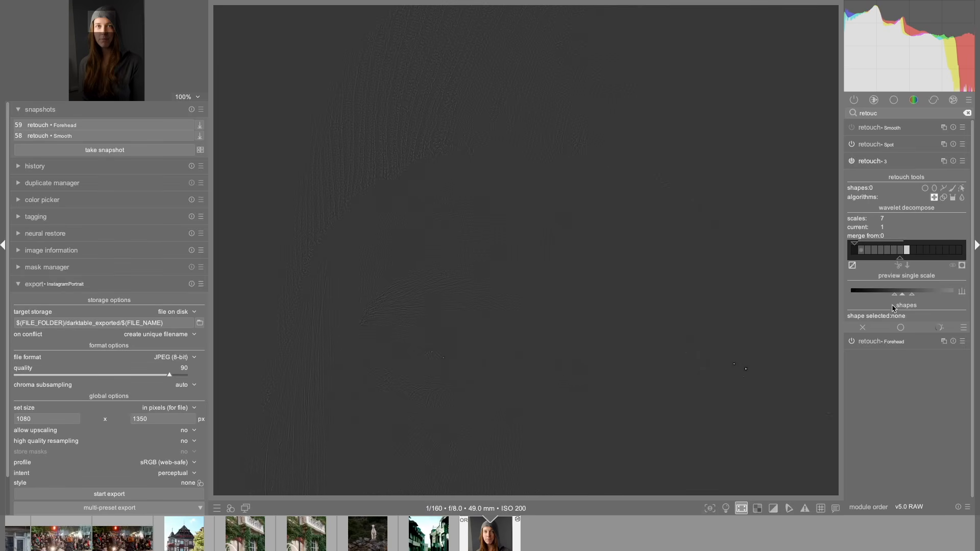
pyautogui.moveTo(902, 297)
pyautogui.mouseDown()
pyautogui.moveTo(884, 297)
pyautogui.moveTo(905, 300)
pyautogui.mouseUp()
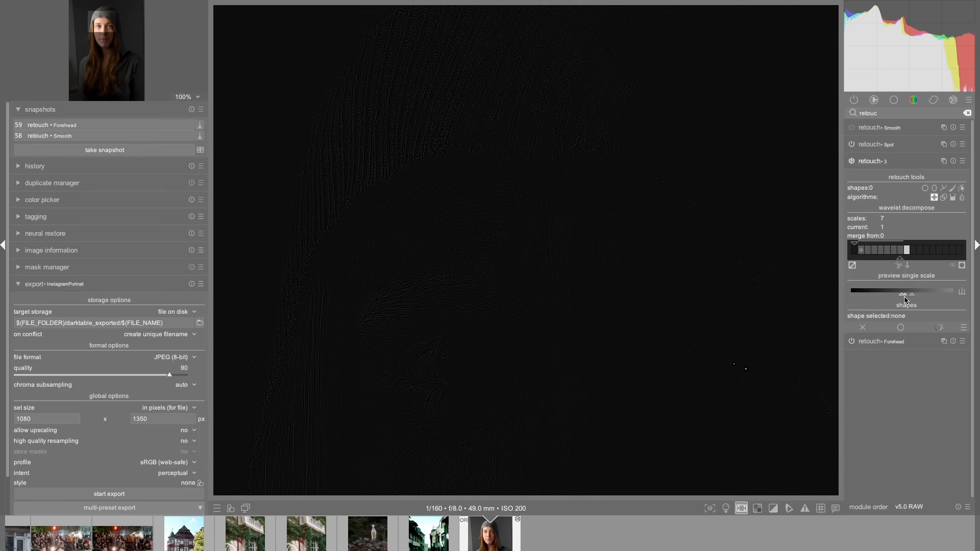
pyautogui.moveTo(912, 294); pyautogui.dragTo(918, 295)
pyautogui.click(959, 292)
pyautogui.moveTo(902, 296); pyautogui.dragTo(900, 298)
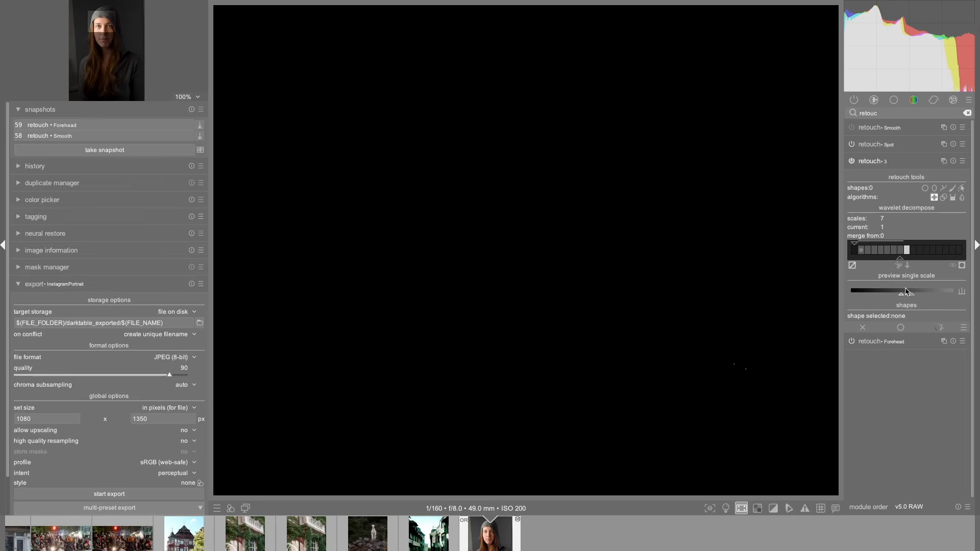
# - Examine wavelet scales 5, 2, 1, 7 and 3 and the residual image with automatic preview levels, finishing on scale 5
pyautogui.click(888, 250)
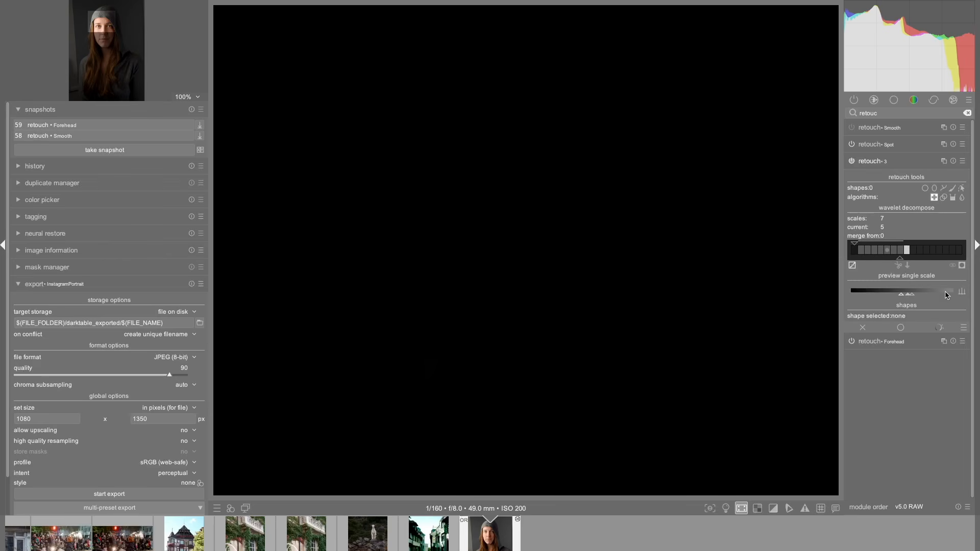
pyautogui.click(961, 291)
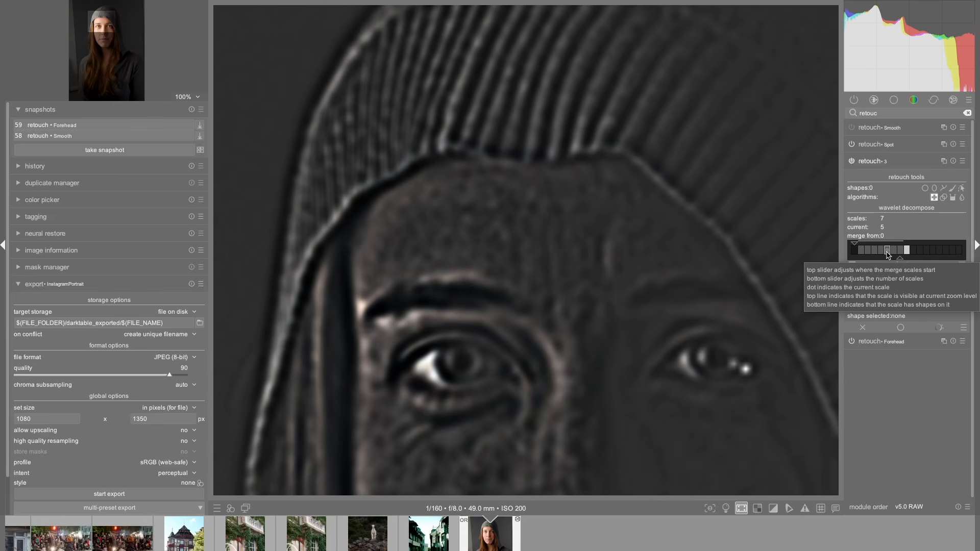
pyautogui.click(871, 254)
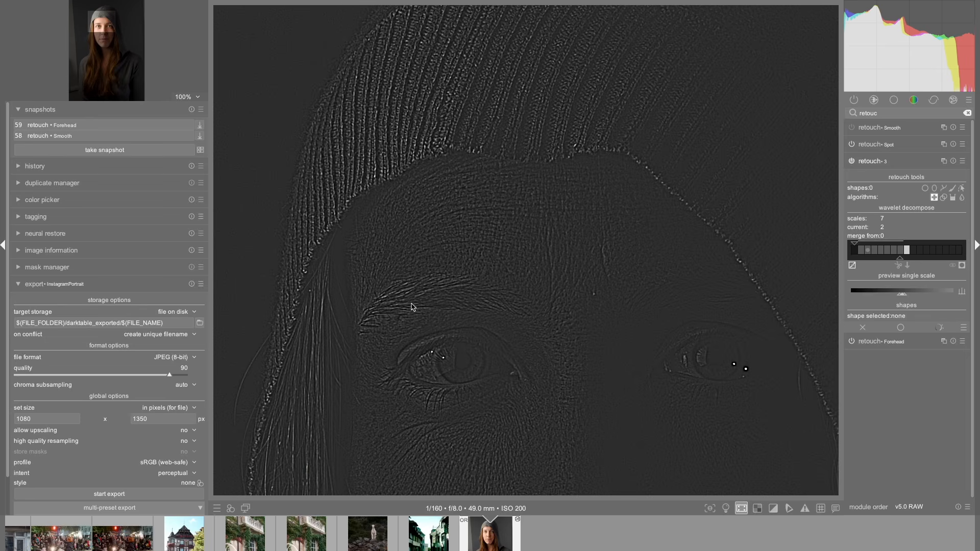
pyautogui.click(863, 253)
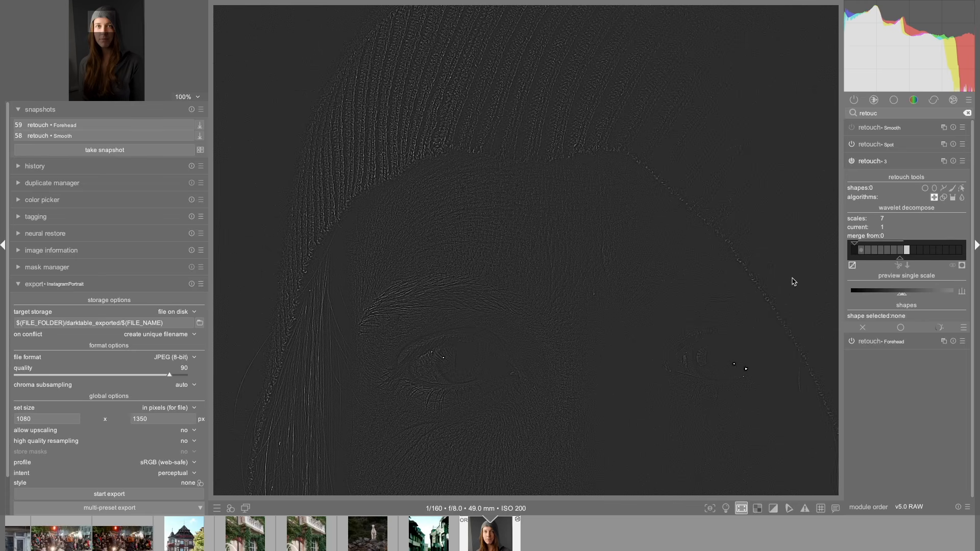
pyautogui.click(899, 251)
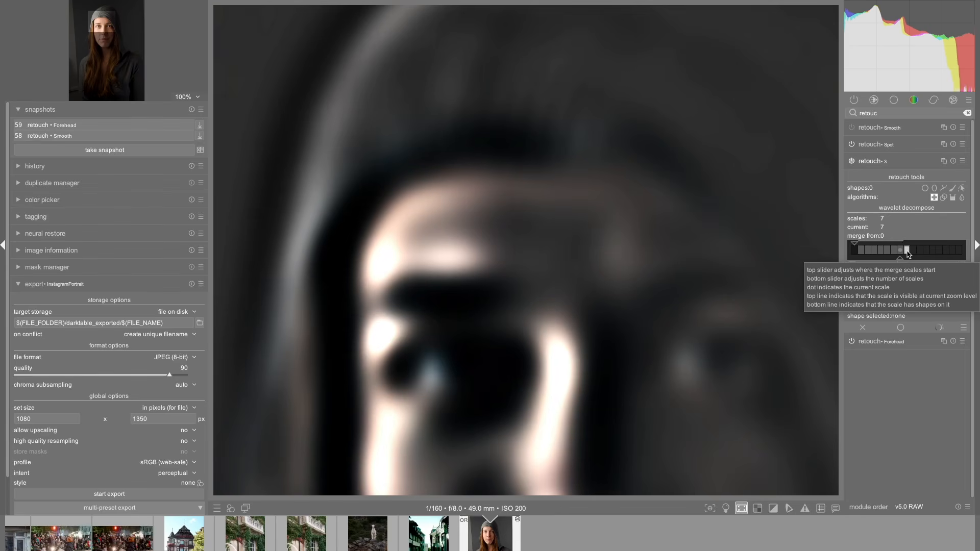
pyautogui.click(907, 250)
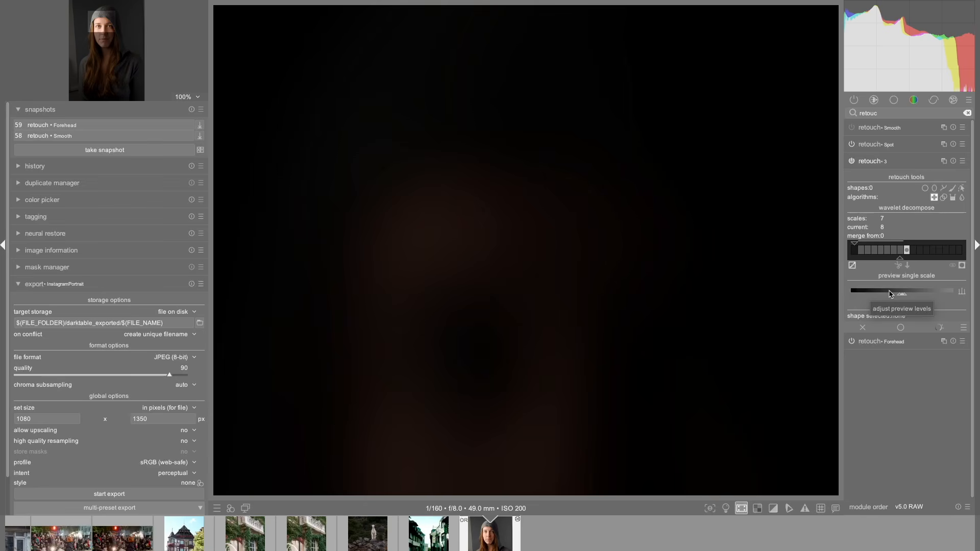
pyautogui.click(887, 250)
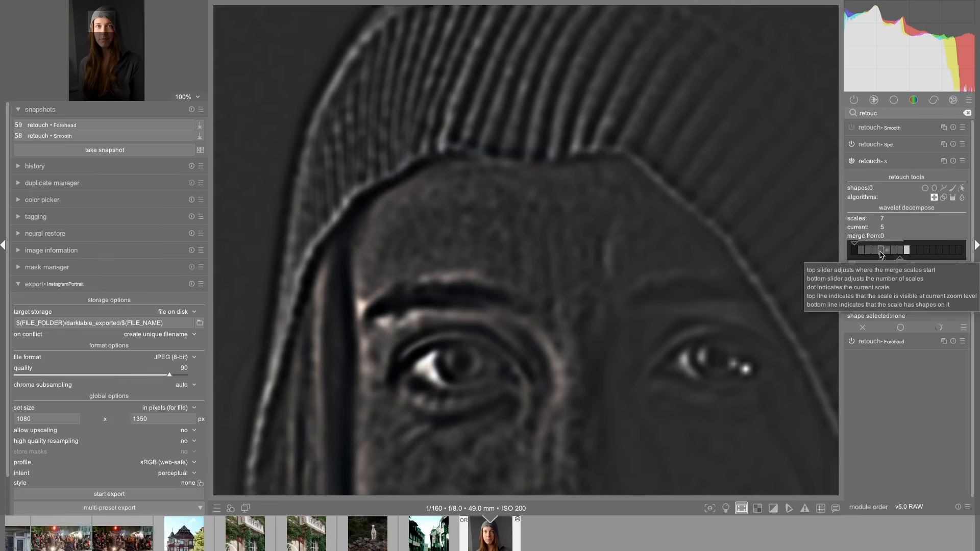
pyautogui.click(874, 250)
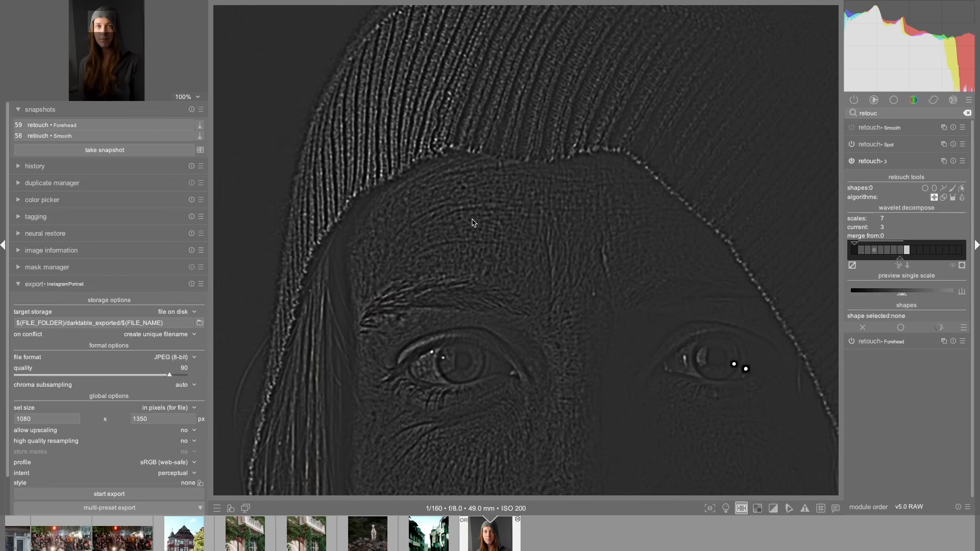
pyautogui.click(887, 250)
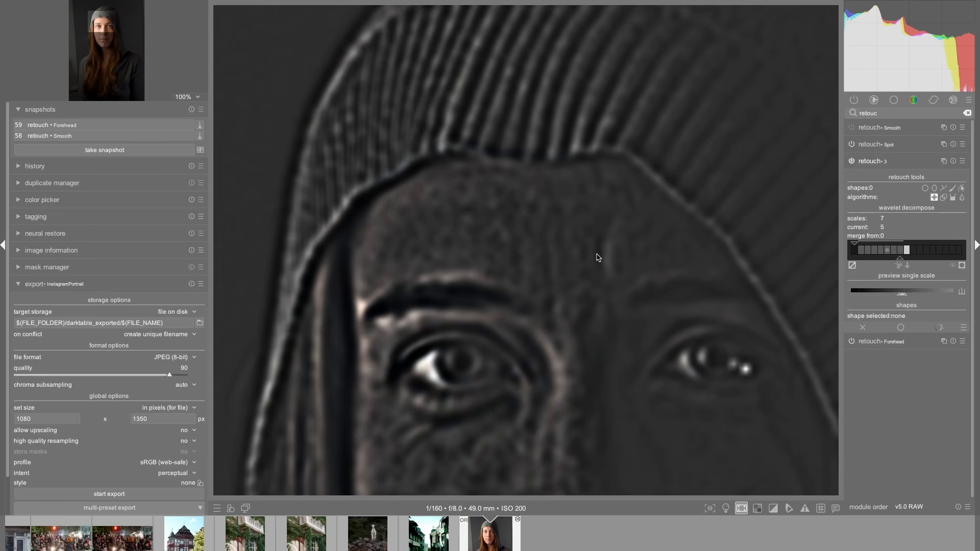
# - Switch off the retouch 3 instance and expand the Forehead retouch instance
pyautogui.click(851, 161)
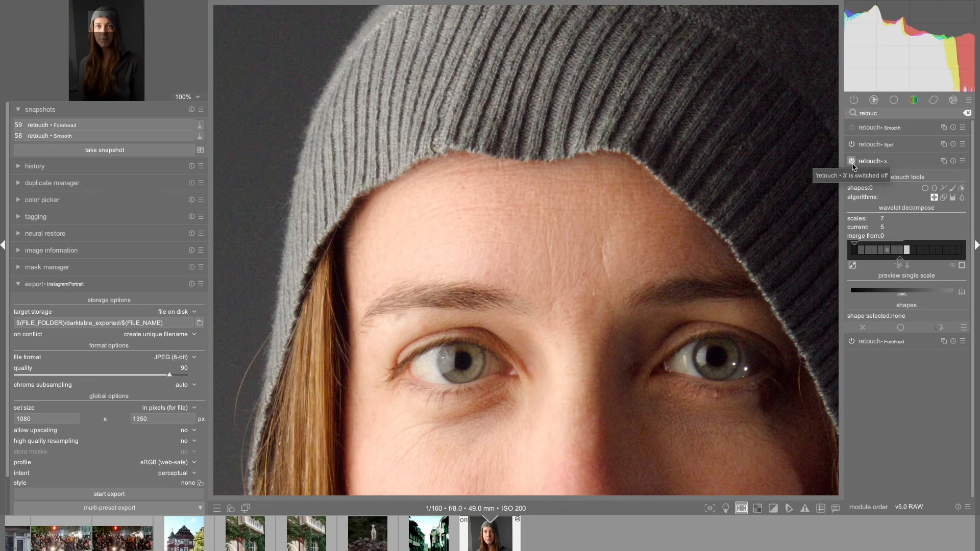
pyautogui.click(867, 347)
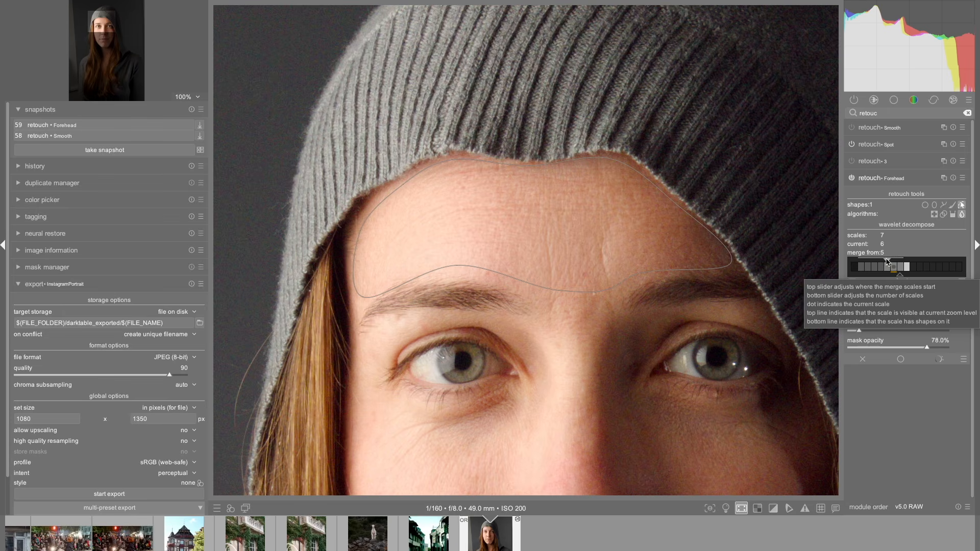
# - Try different merge-from scales for the Forehead blur, including 2 and 4, and return the setting to 5
pyautogui.moveTo(887, 261); pyautogui.dragTo(870, 261)
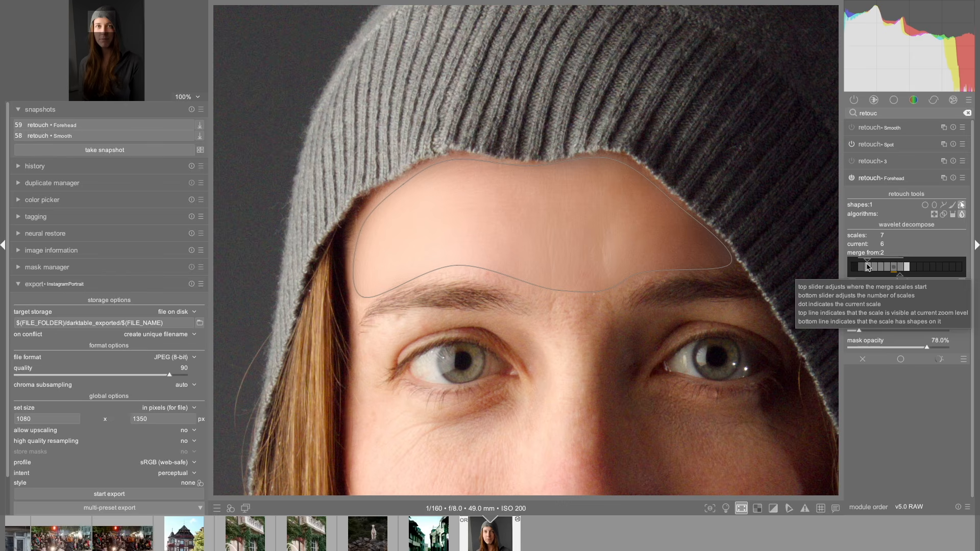
pyautogui.moveTo(867, 260); pyautogui.dragTo(887, 262)
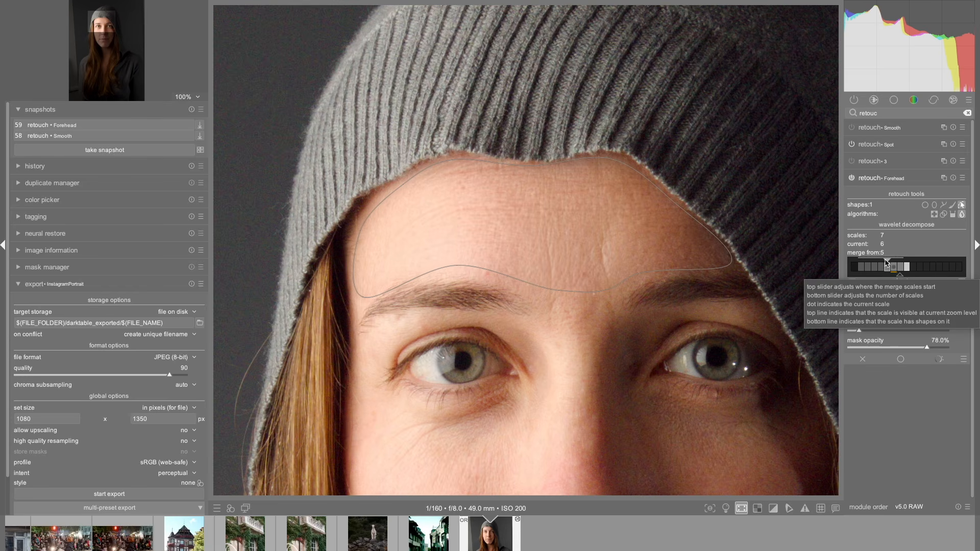
pyautogui.moveTo(886, 263); pyautogui.dragTo(893, 263)
pyautogui.moveTo(893, 262); pyautogui.dragTo(887, 263)
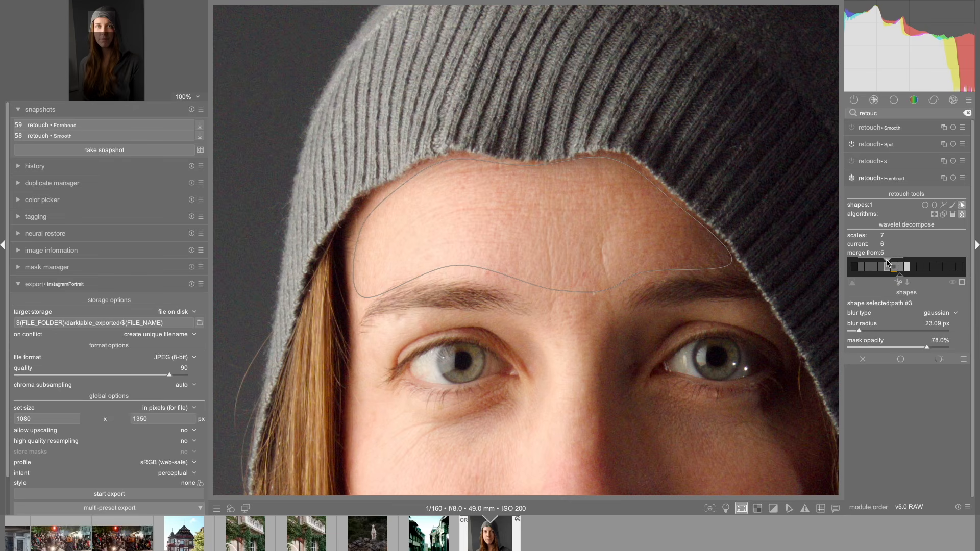
pyautogui.moveTo(887, 263); pyautogui.dragTo(879, 263)
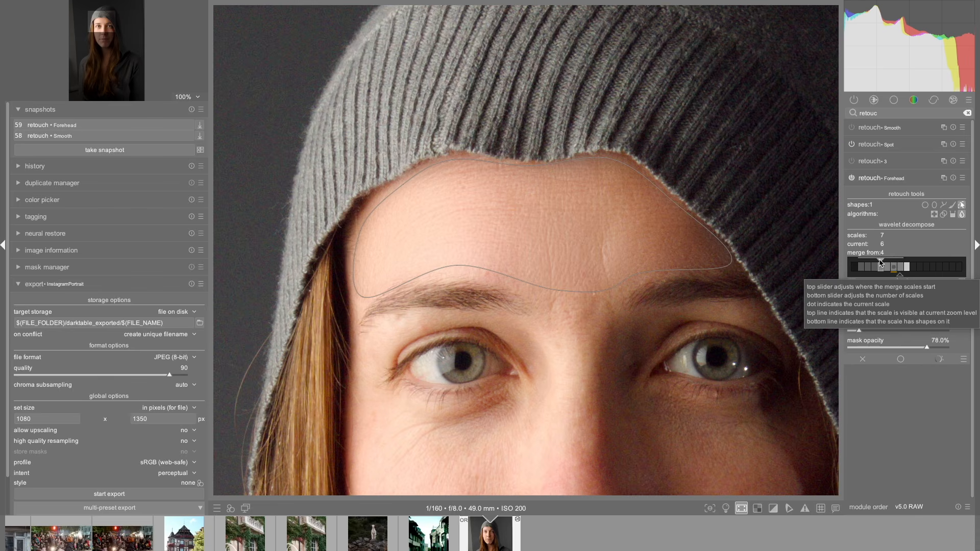
pyautogui.moveTo(880, 262); pyautogui.dragTo(886, 263)
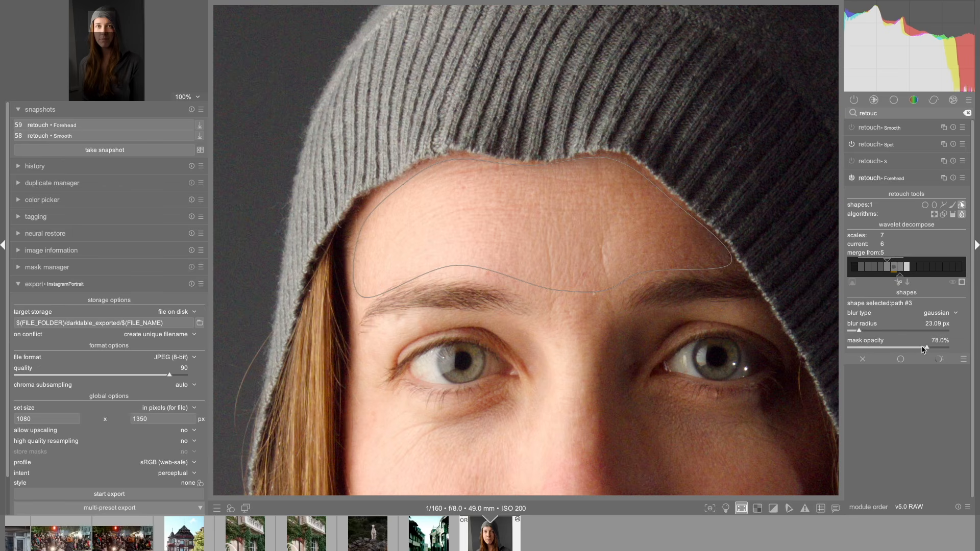
# - Try a mask opacity of 46.5% for the Forehead path, review the face, and restore the opacity to 78%
pyautogui.moveTo(922, 349); pyautogui.dragTo(895, 350)
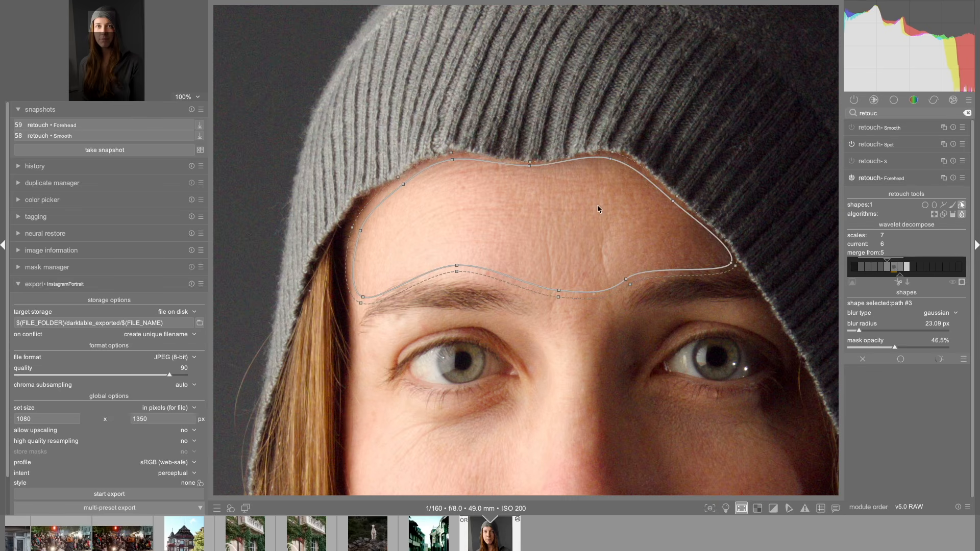
pyautogui.moveTo(105, 24); pyautogui.dragTo(108, 37)
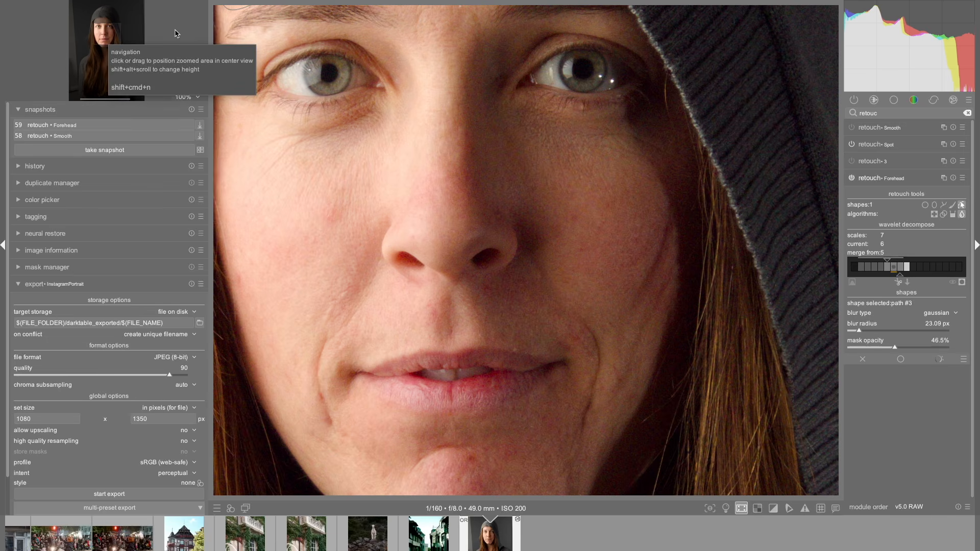
pyautogui.moveTo(109, 31); pyautogui.dragTo(105, 29)
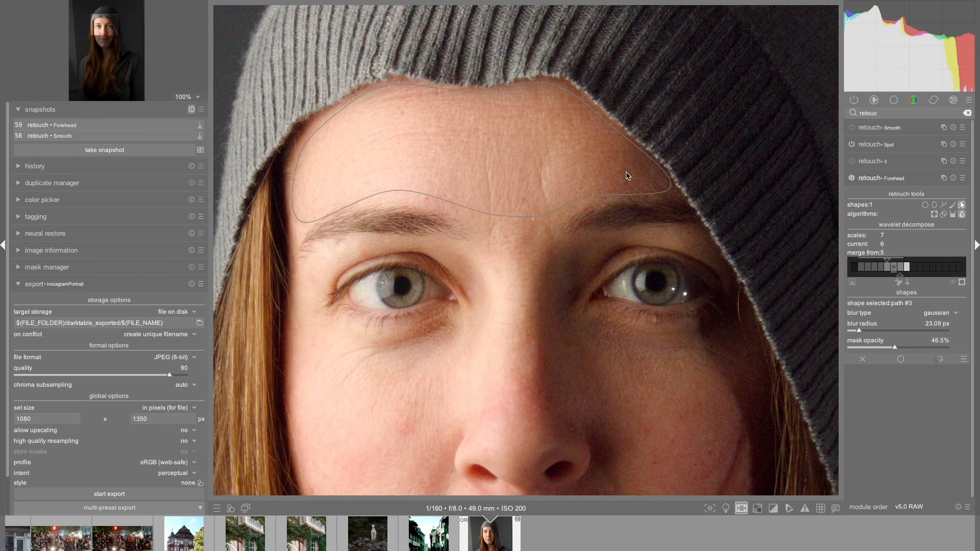
pyautogui.scroll(6, 547, 156)
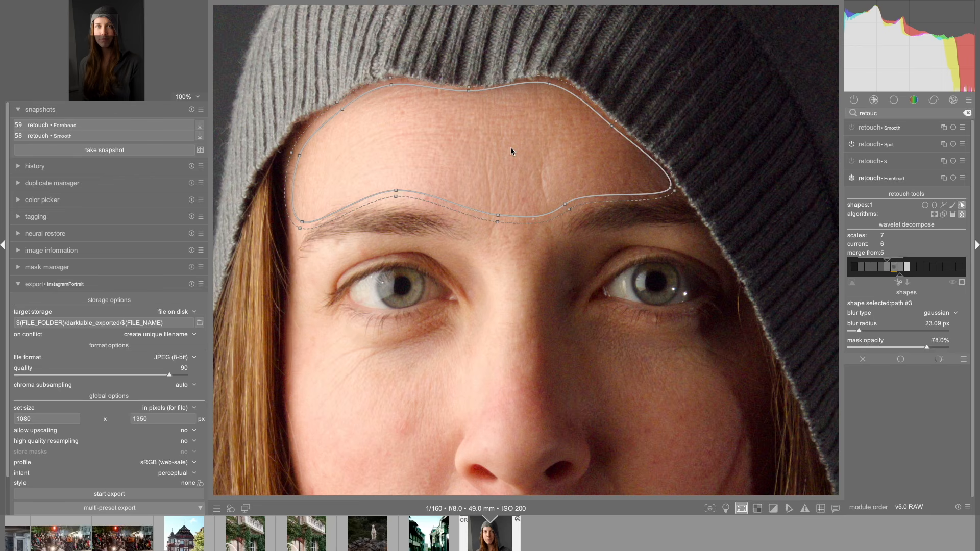
# - Compare the forehead with and without the Forehead retouch instance, leave it switched on and collapse its settings
pyautogui.click(850, 178)
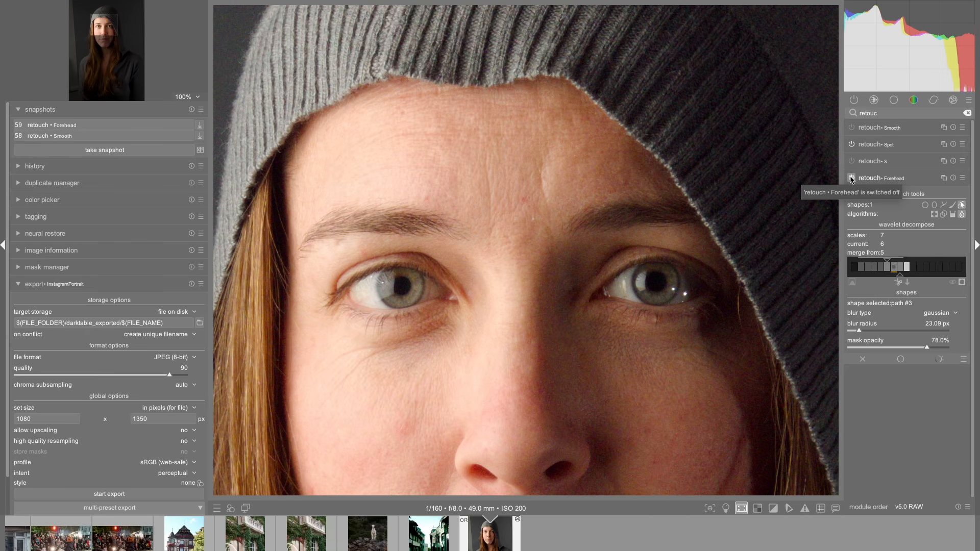
pyautogui.click(851, 179)
pyautogui.click(851, 178)
pyautogui.click(851, 179)
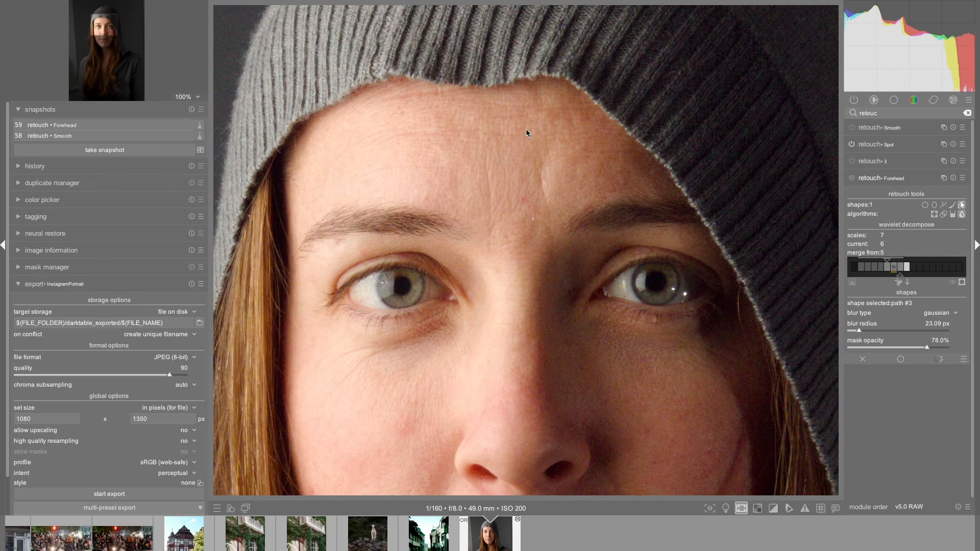
pyautogui.click(851, 178)
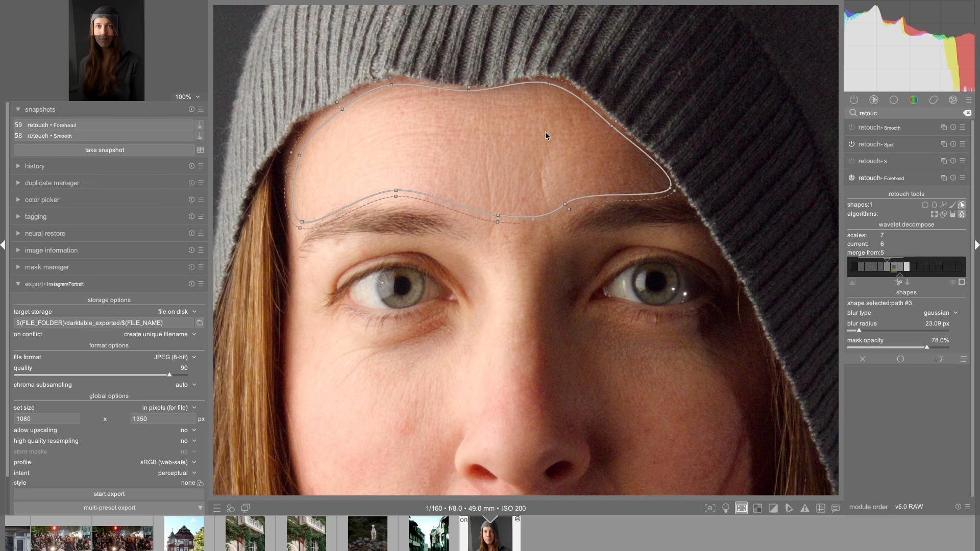
pyautogui.click(871, 178)
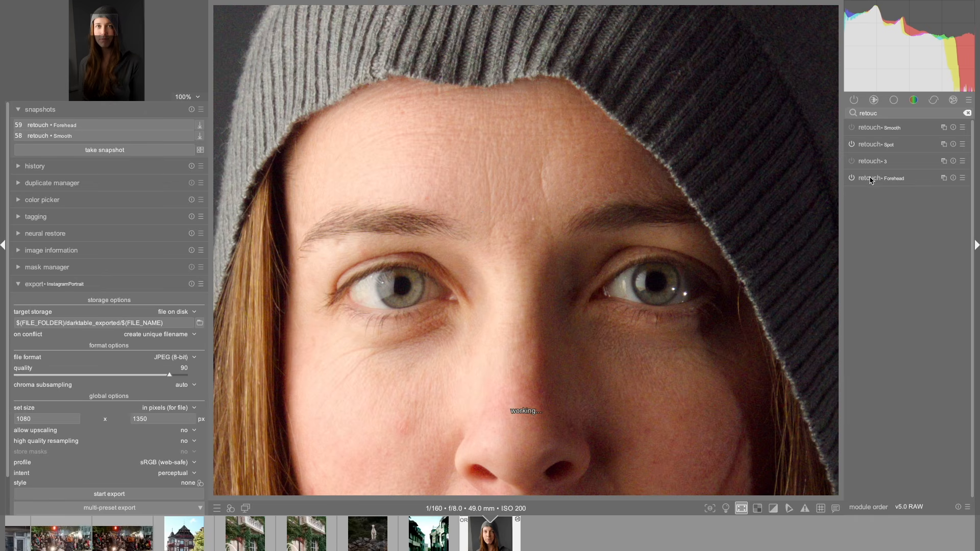
# - Expand the Spot retouch instance and inspect its shapes on wavelet scales 4 and 5 over the lower face
pyautogui.click(870, 145)
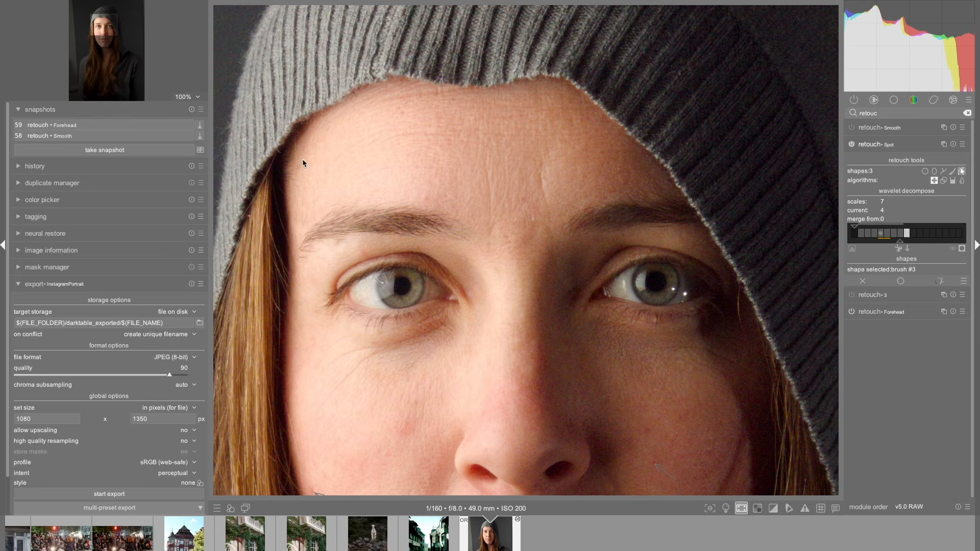
pyautogui.moveTo(103, 31); pyautogui.dragTo(103, 36)
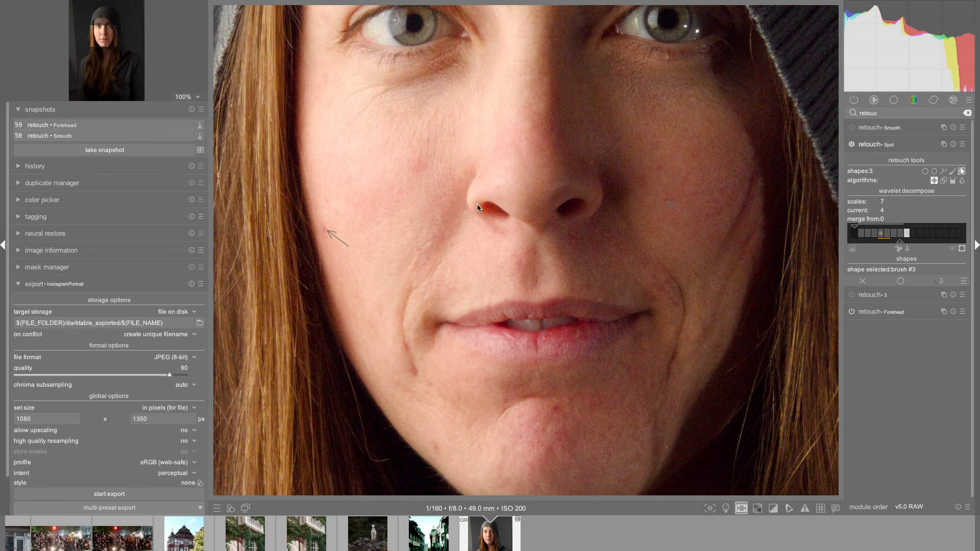
pyautogui.click(888, 234)
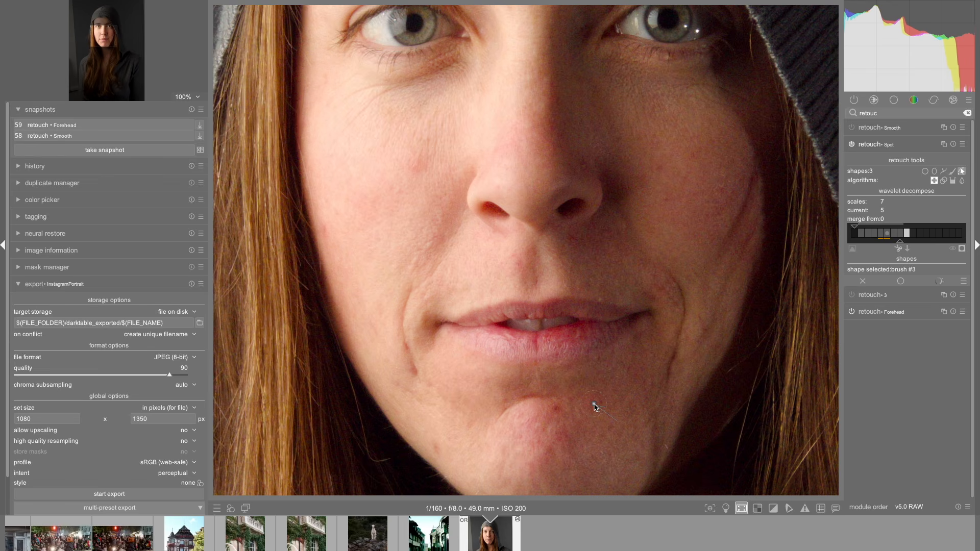
# - Preview wavelet scales 5 and 4 of the Spot instance on their own and return to the normal image display
pyautogui.click(852, 249)
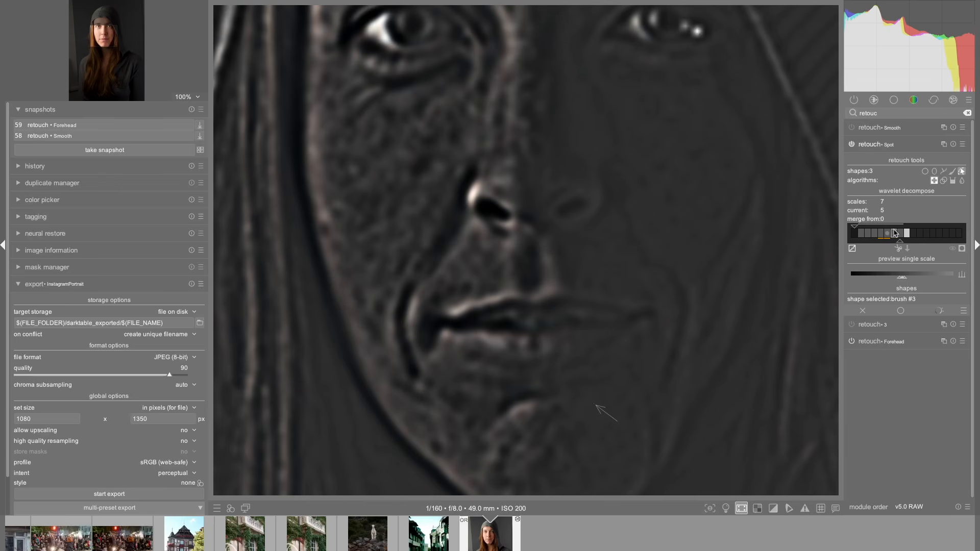
pyautogui.click(881, 234)
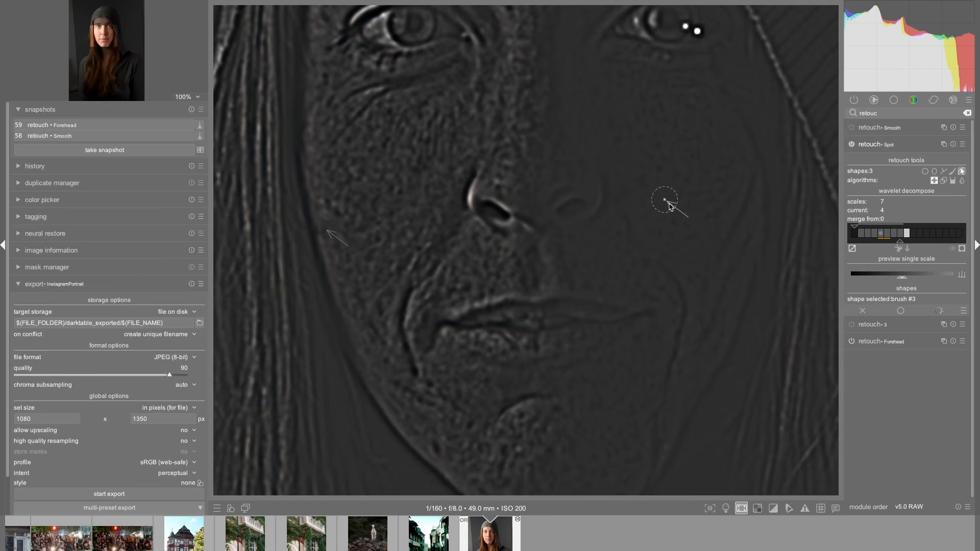
pyautogui.click(852, 249)
pyautogui.click(852, 248)
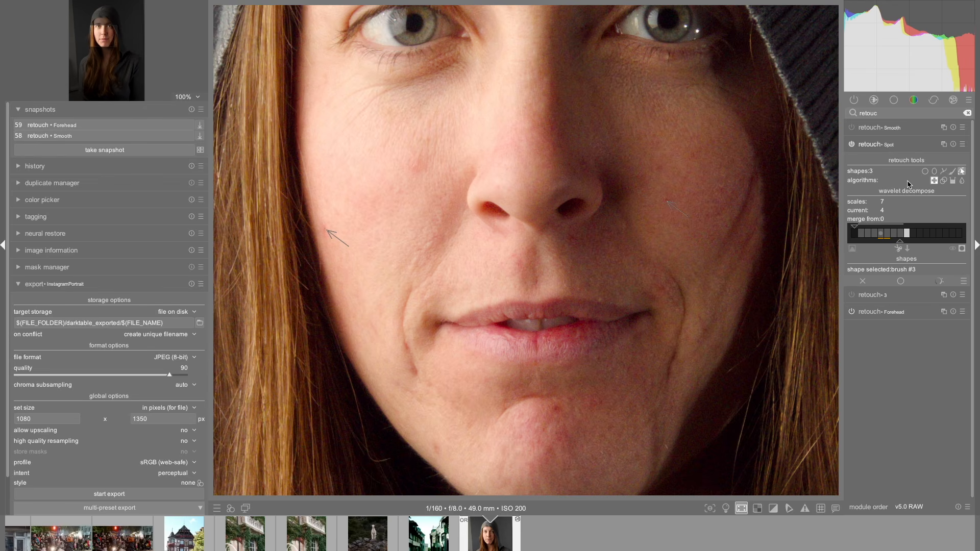
# - Set the Spot instance to merge from scale 4 and check scales 2, 5 and 4 for shapes, ending on scale 4
pyautogui.click(867, 233)
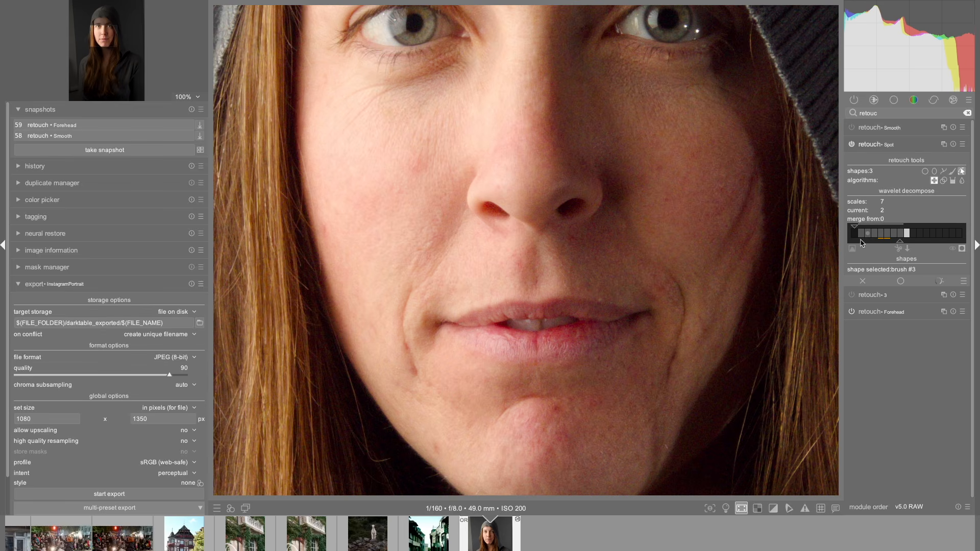
pyautogui.click(879, 234)
pyautogui.moveTo(853, 226); pyautogui.dragTo(878, 226)
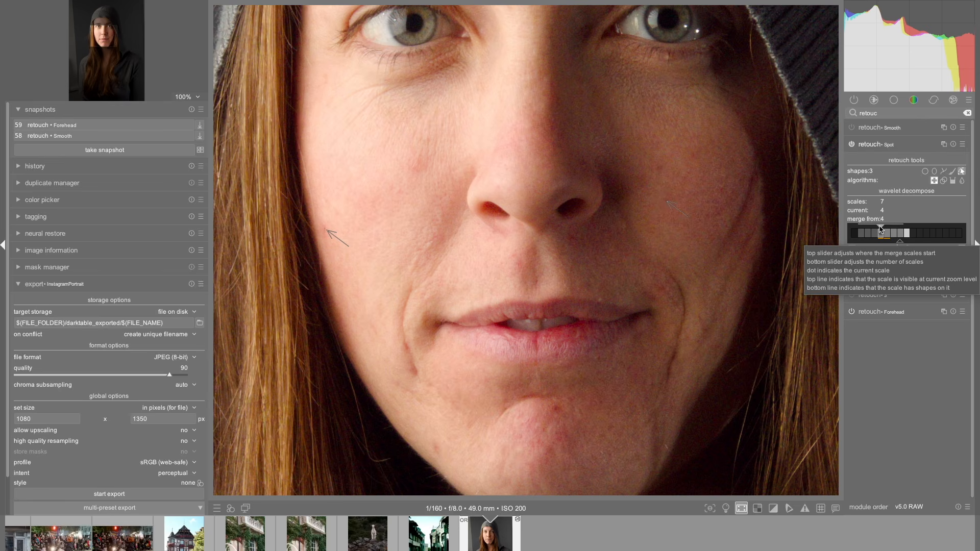
pyautogui.click(886, 234)
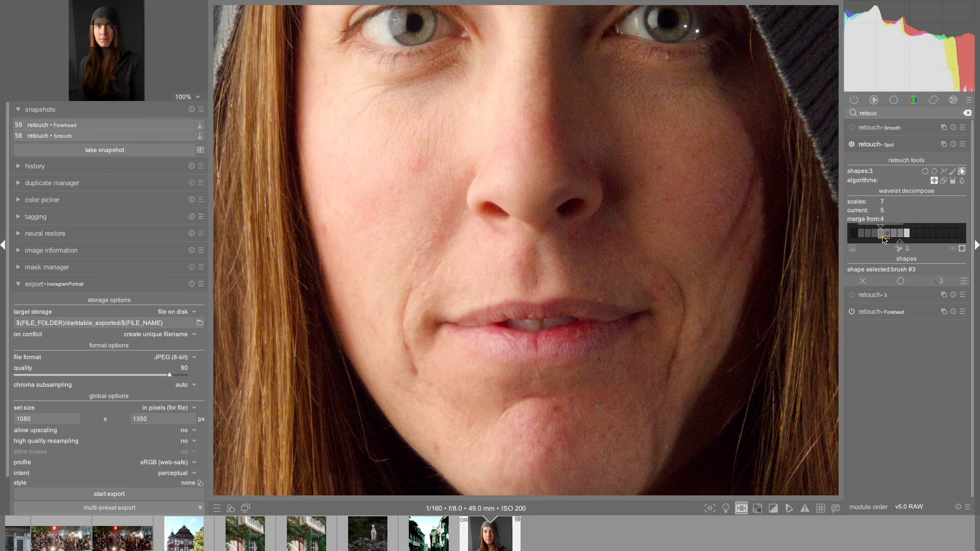
pyautogui.click(882, 234)
# - Compare the lower face with and without the Spot retouch instance and leave the instance switched on
pyautogui.click(851, 144)
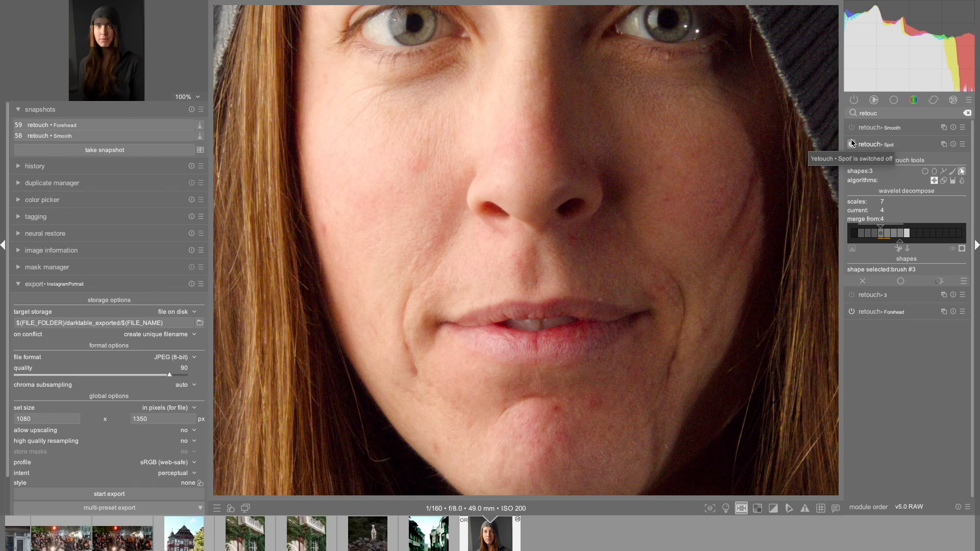
pyautogui.click(852, 144)
pyautogui.click(851, 144)
pyautogui.click(852, 143)
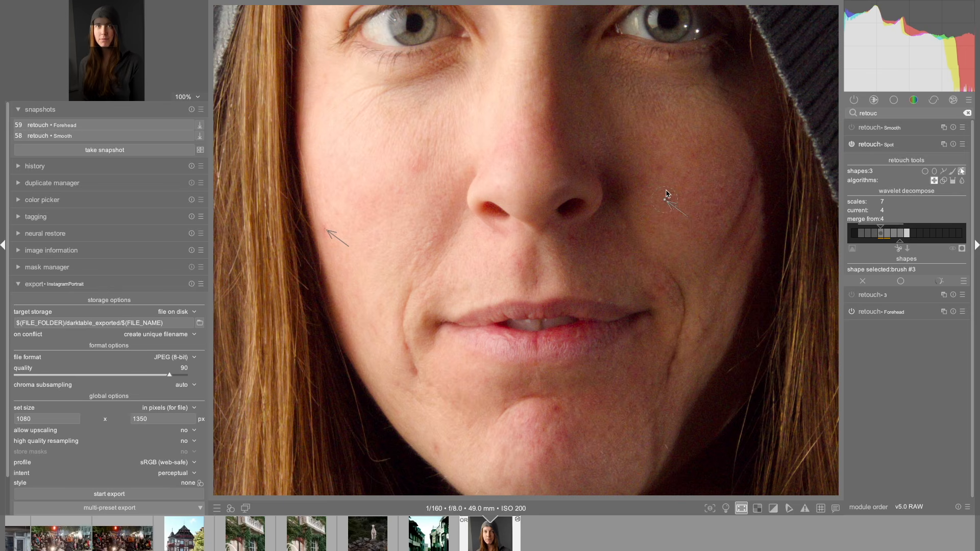